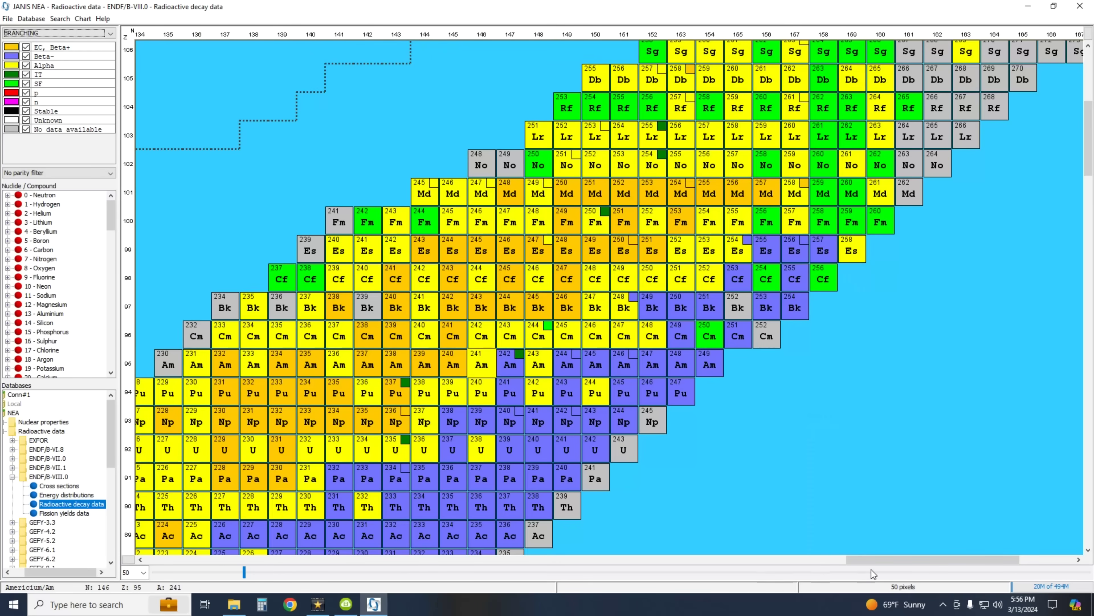
# Look over the americium isotopes on the JANIS nuclide chart and in Wikipedia's list of americium isotopes.
pyautogui.moveTo(871, 570); pyautogui.dragTo(824, 572)
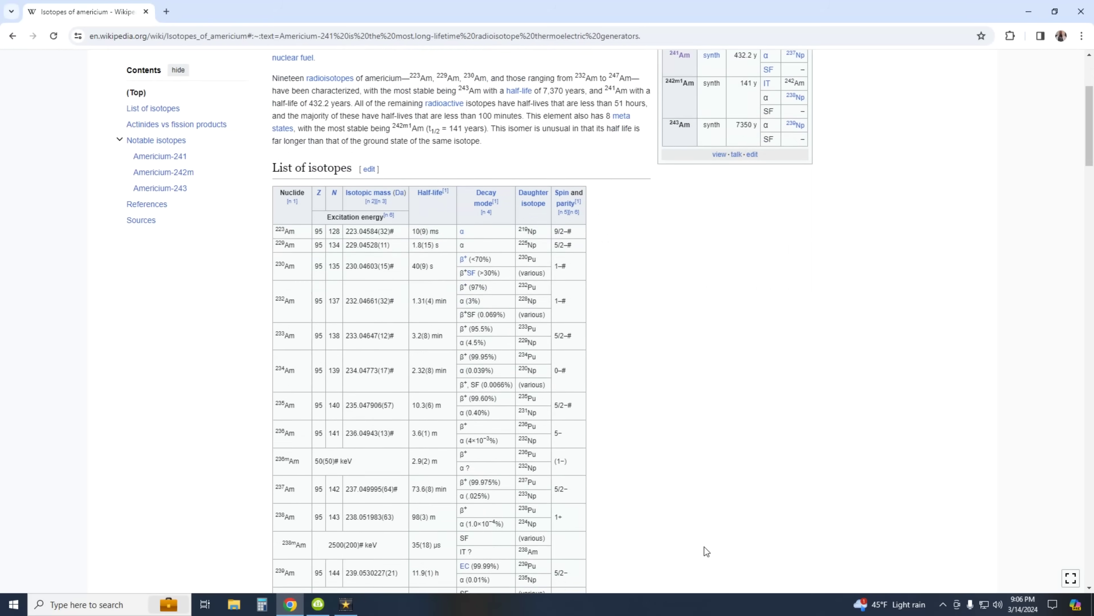
pyautogui.scroll(-6, 705, 547)
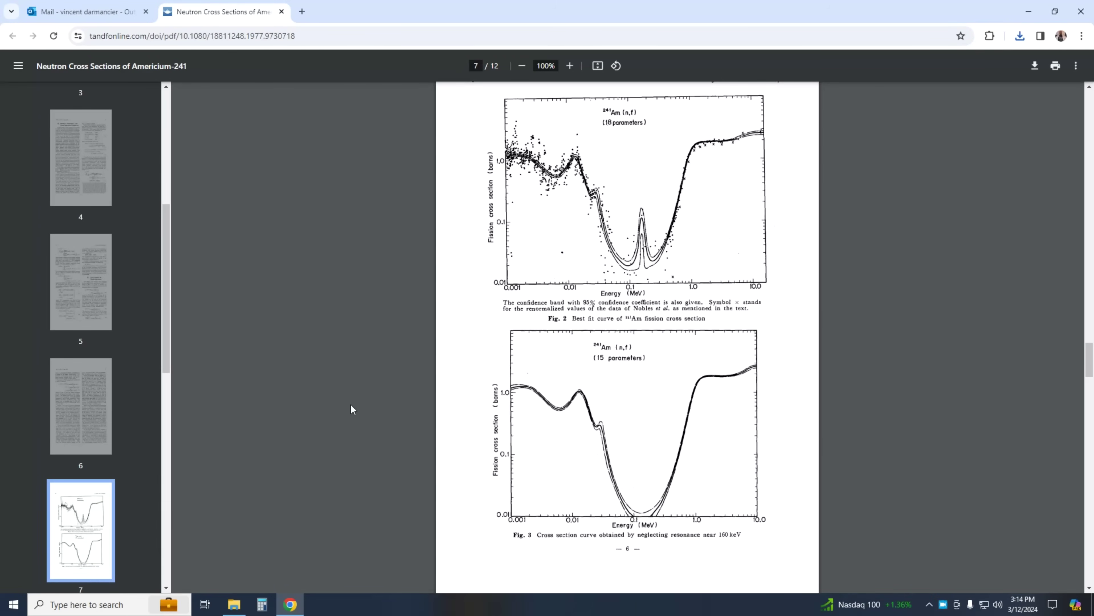
# Enlarge the Americium-241 neutron cross section paper to 175% and examine the fission cross section curves on page 7.
pyautogui.click(570, 66)
pyautogui.click(570, 65)
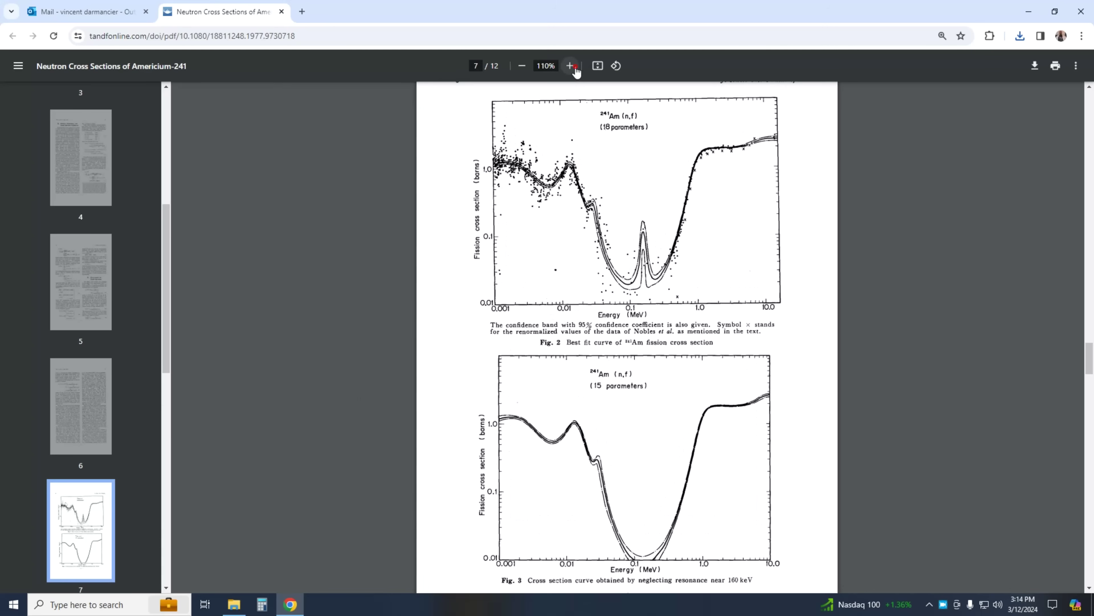
pyautogui.click(570, 66)
pyautogui.click(570, 66)
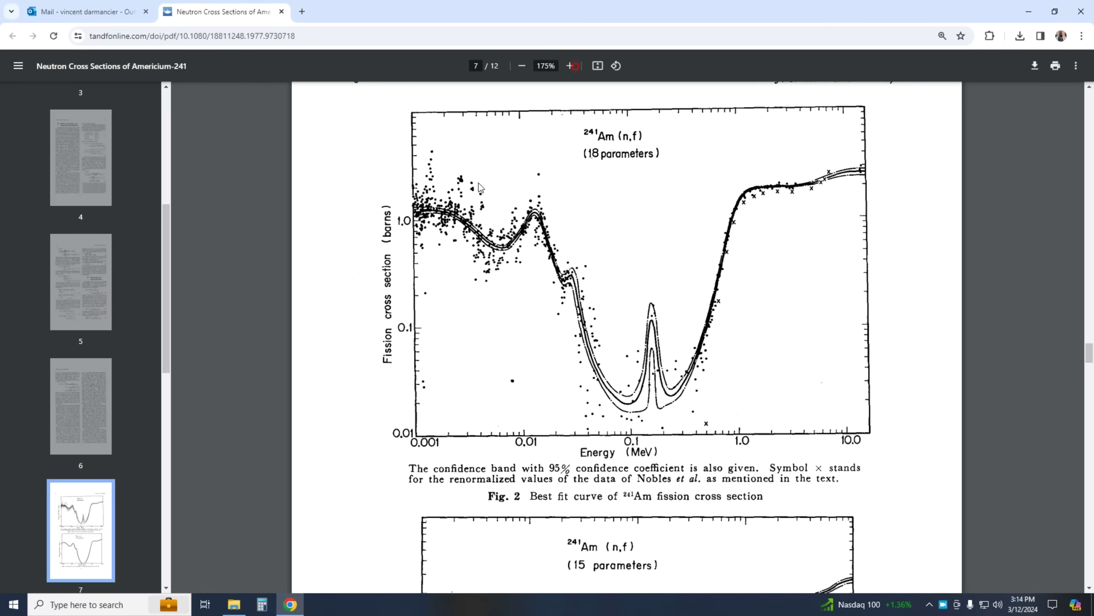
pyautogui.scroll(-8, 480, 185)
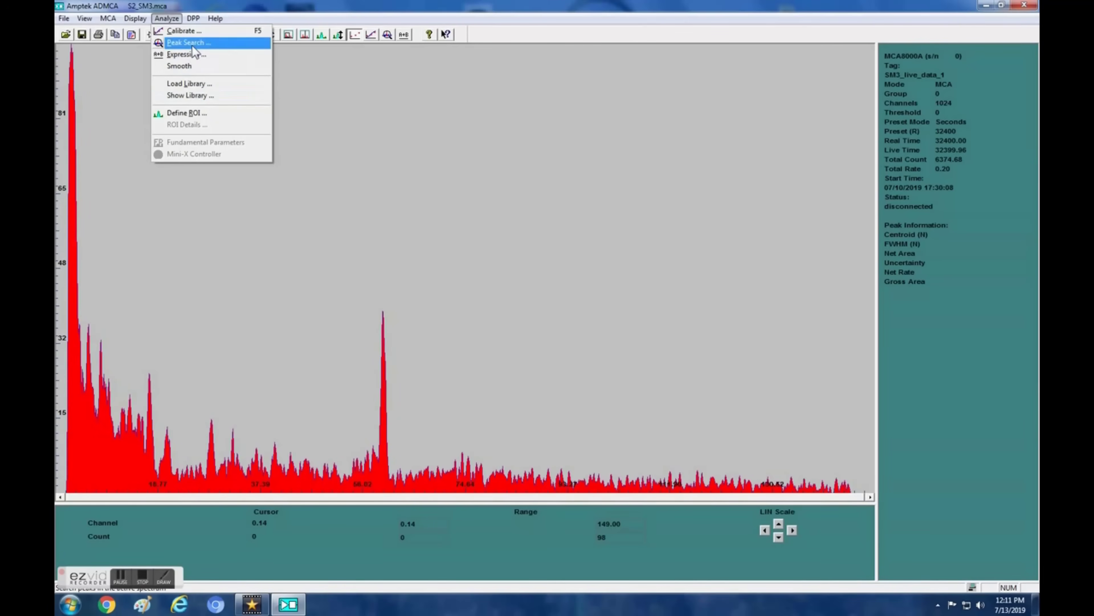
# Start a peak search on the S2_SM3.mca spectrum in Amptek ADMCA.
pyautogui.click(193, 43)
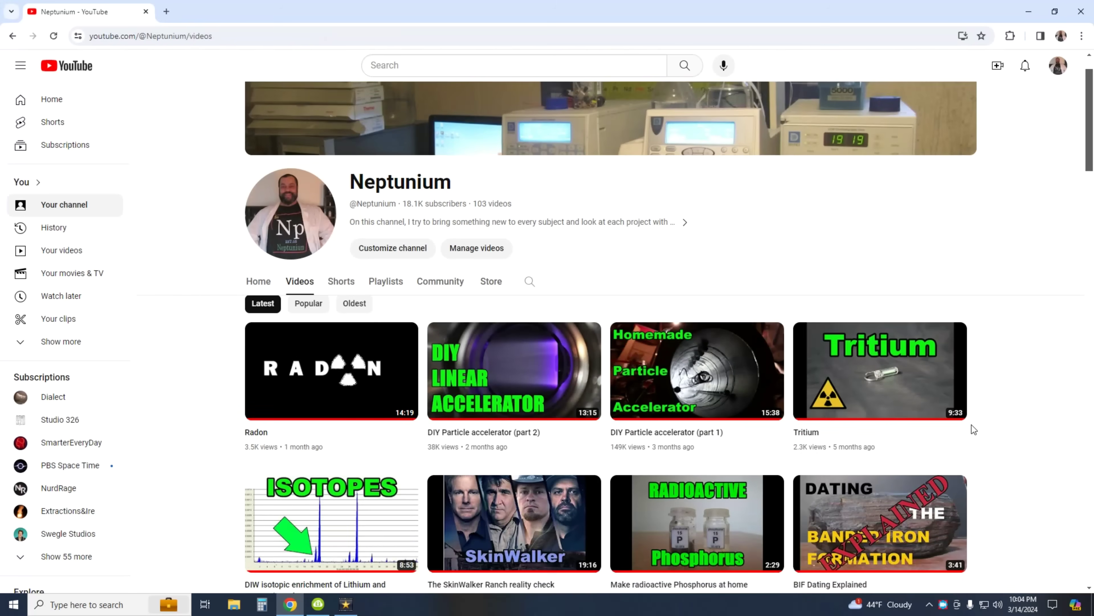
# Browse the latest uploads on the Neptunium YouTube channel.
pyautogui.scroll(-6, 971, 424)
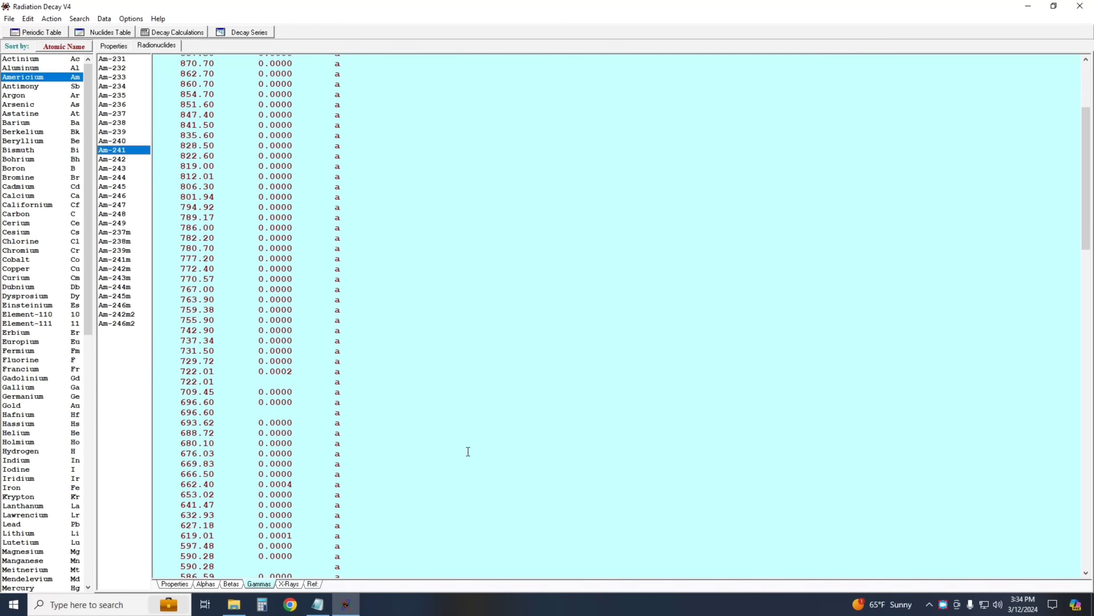
# Look through the Am-241 gamma energies and intensities in Radiation Decay.
pyautogui.scroll(-20, 468, 451)
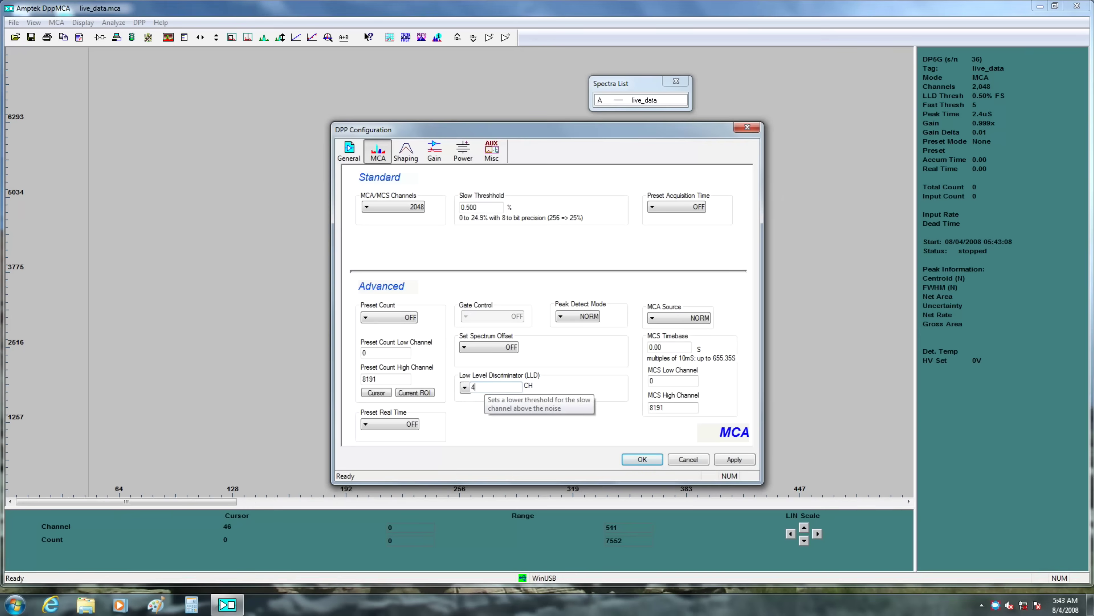
# In Amptek DppMCA, apply the low level discriminator setting and rescale the live spectrum to channels 0–1023 and 1884 counts.
pyautogui.click(648, 458)
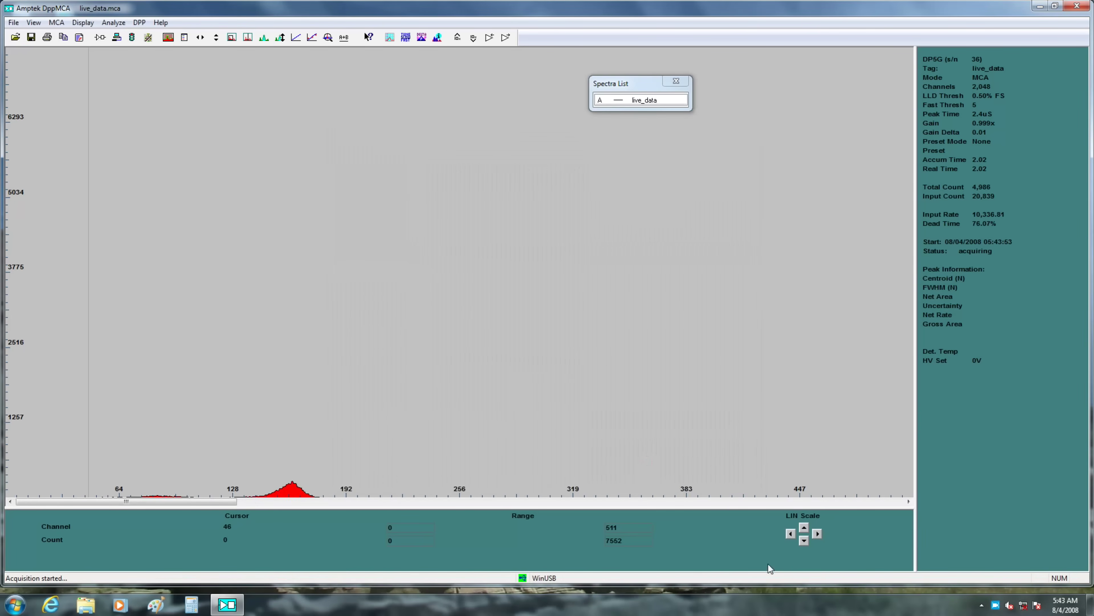
pyautogui.click(791, 533)
pyautogui.click(804, 527)
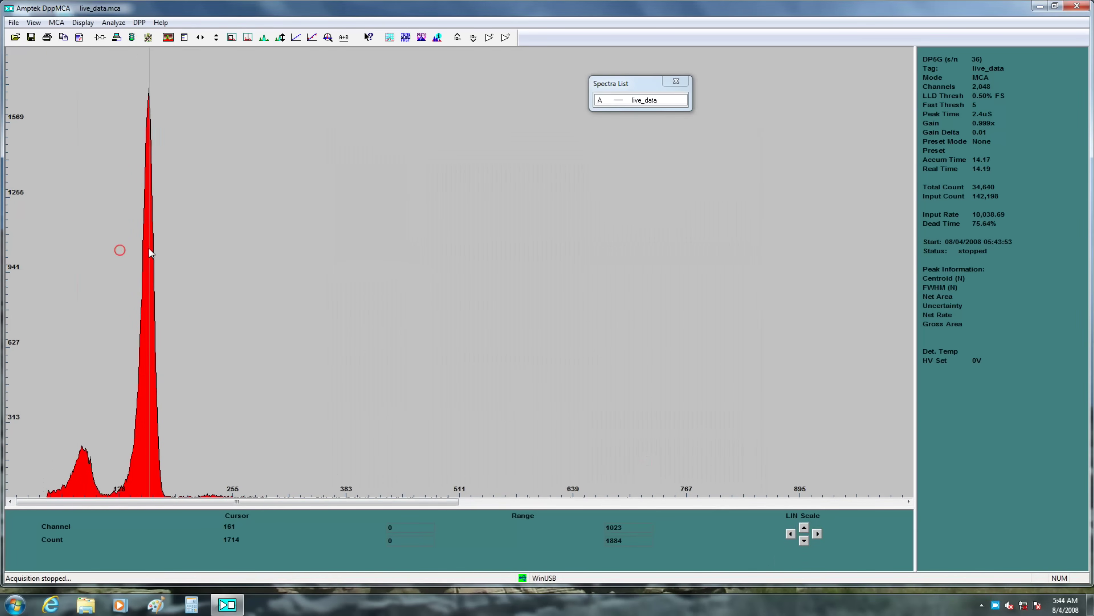
# Calibrate the live_data spectrum with the cursor on its tallest peak.
pyautogui.click(311, 38)
pyautogui.click(342, 428)
pyautogui.click(14, 22)
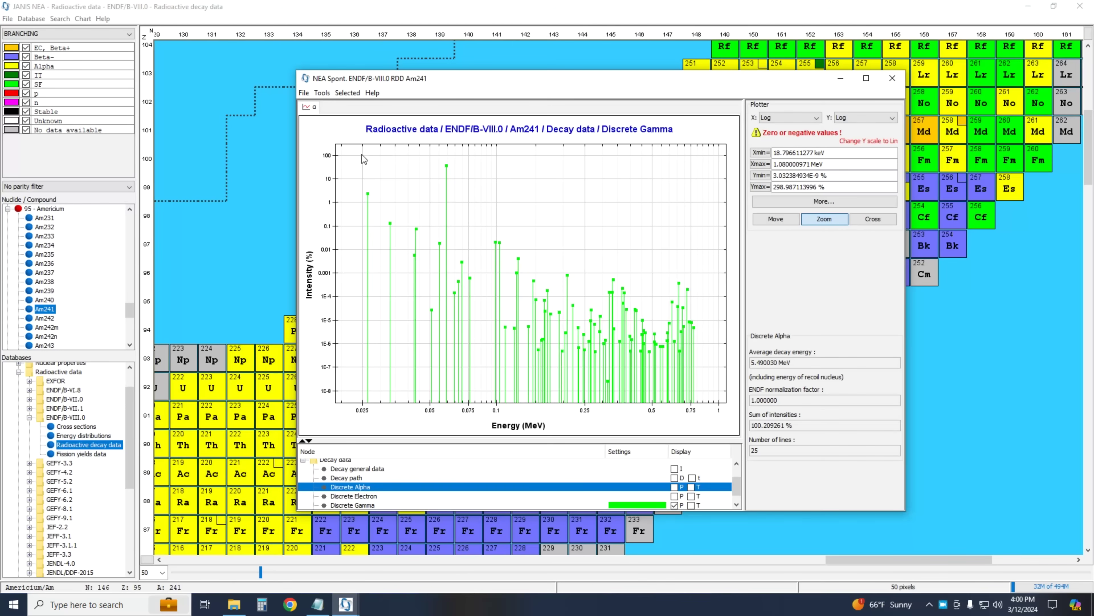
# In JANIS, zoom the Am241 discrete gamma plot to the line between about 25.3 and 27.0 keV.
pyautogui.moveTo(360, 154); pyautogui.dragTo(407, 241)
pyautogui.moveTo(354, 312); pyautogui.dragTo(386, 372)
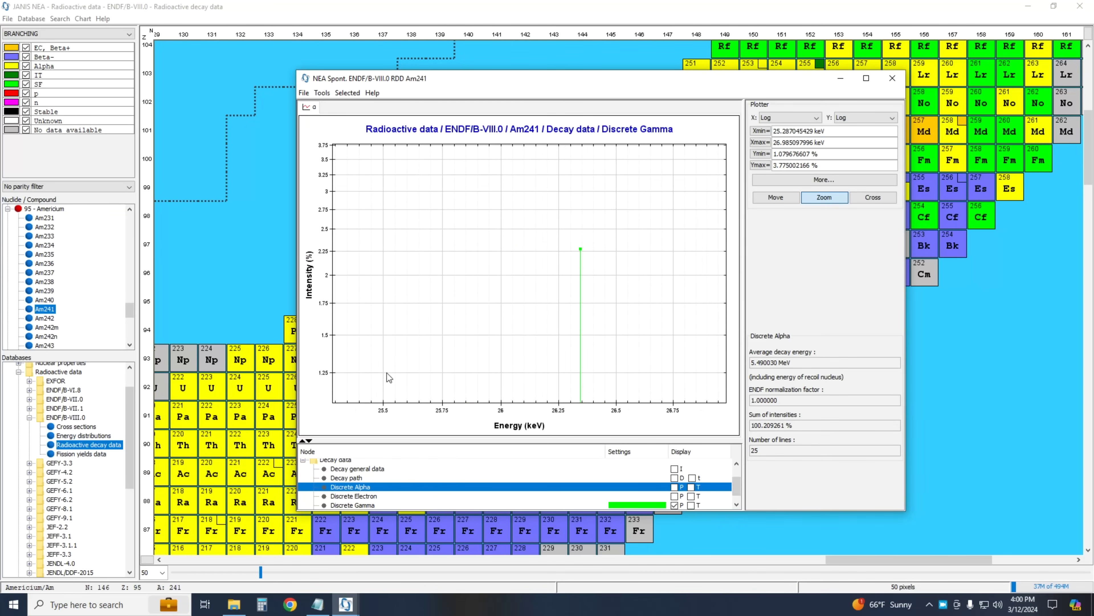
pyautogui.rightClick(574, 288)
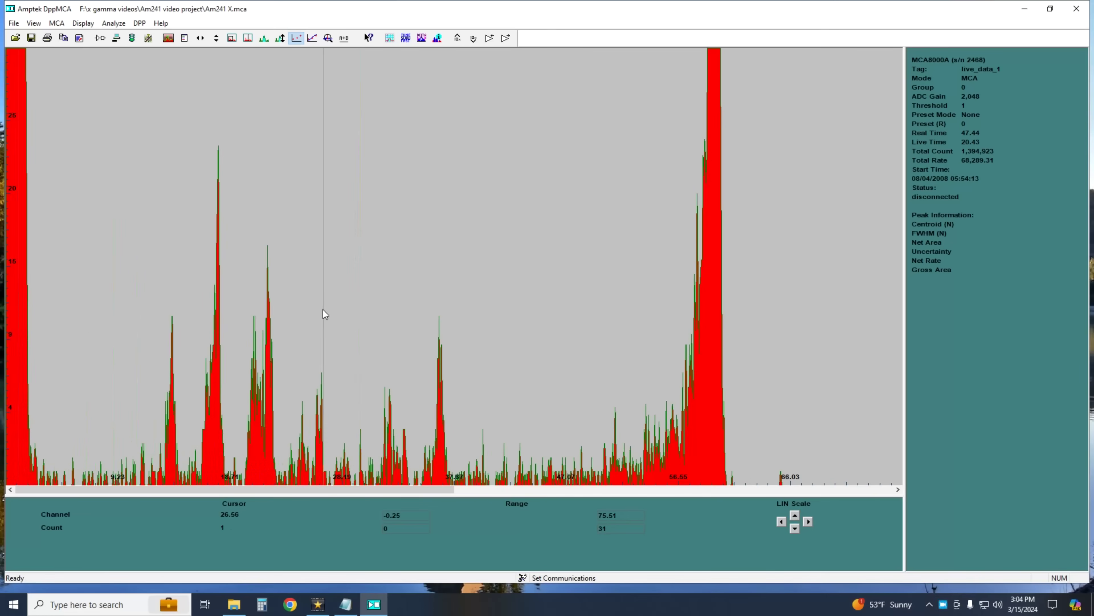
# In the Am241 X.mca spectrum in DppMCA, place the cursor on the small peak near 26.5 keV.
pyautogui.click(322, 309)
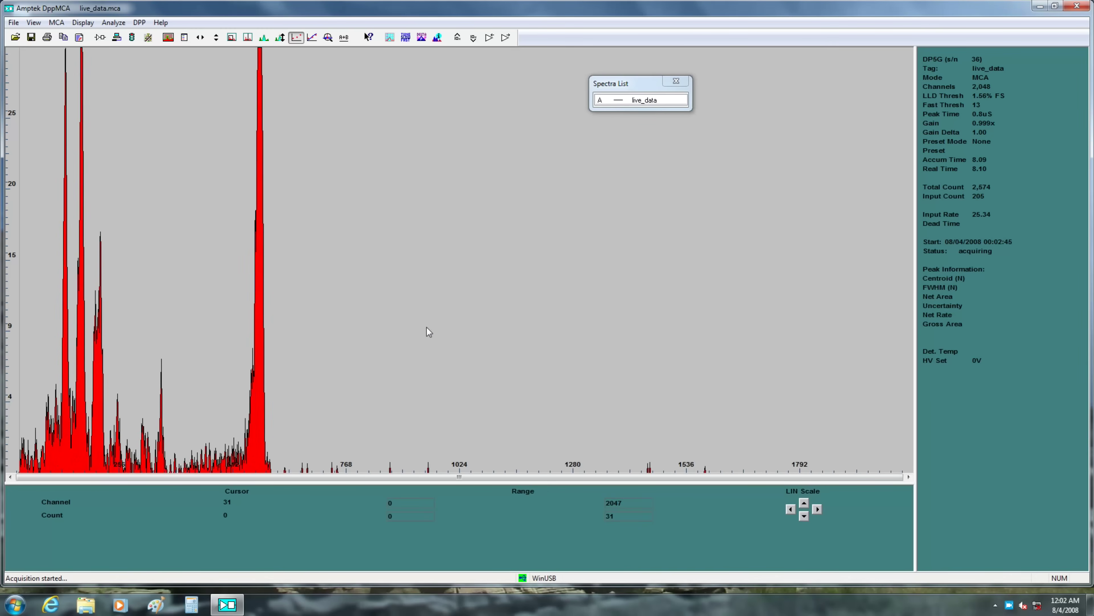
# Stop the live acquisition and rescale the spectrum to channels 0–1023 and 248 counts.
pyautogui.press('space')
pyautogui.click(818, 508)
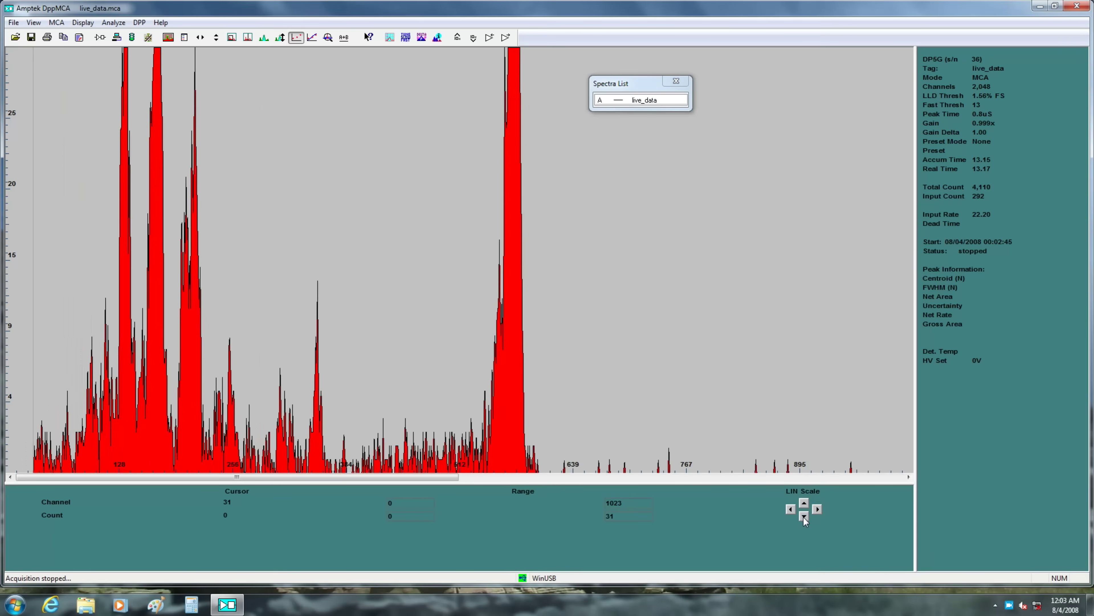
pyautogui.click(804, 516)
pyautogui.click(804, 516)
pyautogui.click(804, 516)
# Begin a calibration of the live spectrum using the tallest peak at channel 572 as the calibration point.
pyautogui.click(297, 38)
pyautogui.click(501, 158)
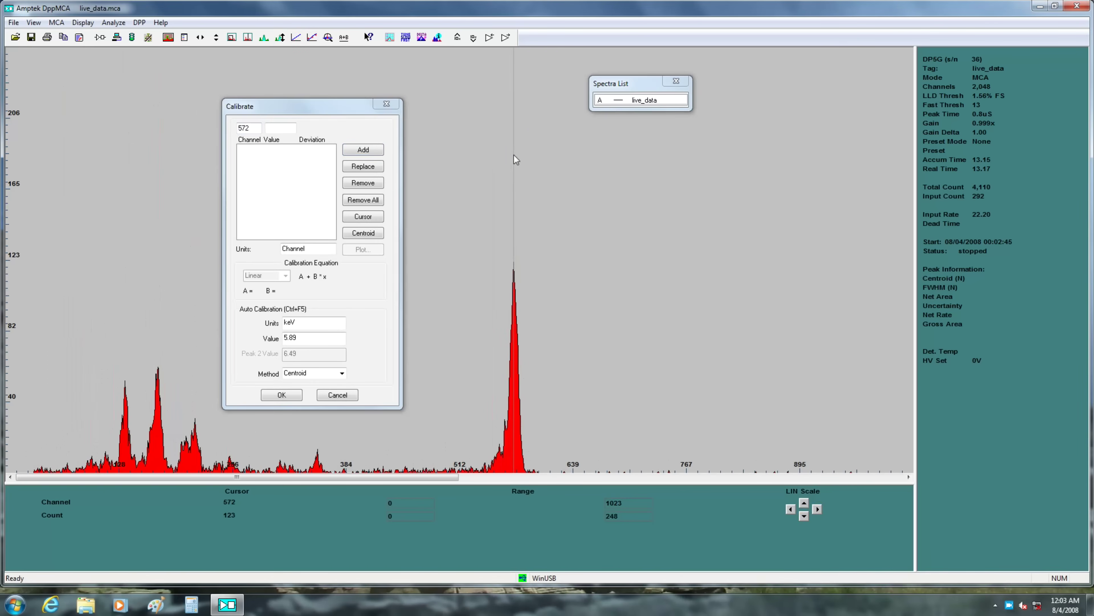
pyautogui.click(285, 128)
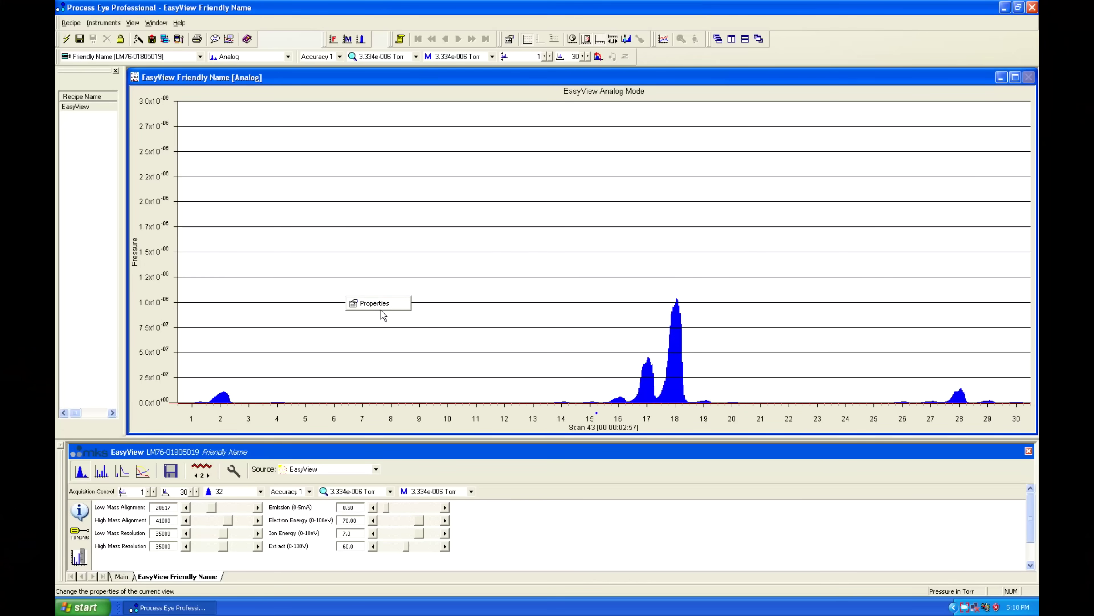
# In Process Eye Professional, set the mass scan view to end at mass 10 with a maximum pressure value of 1e-008.
pyautogui.click(381, 307)
pyautogui.press('Return')
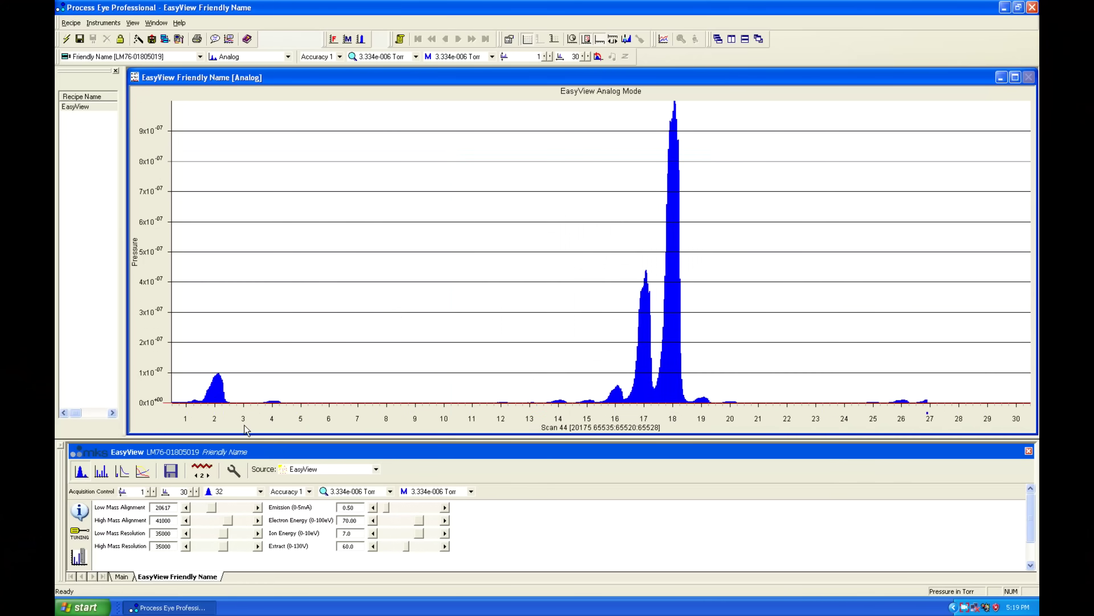
pyautogui.write('10')
pyautogui.press('Return')
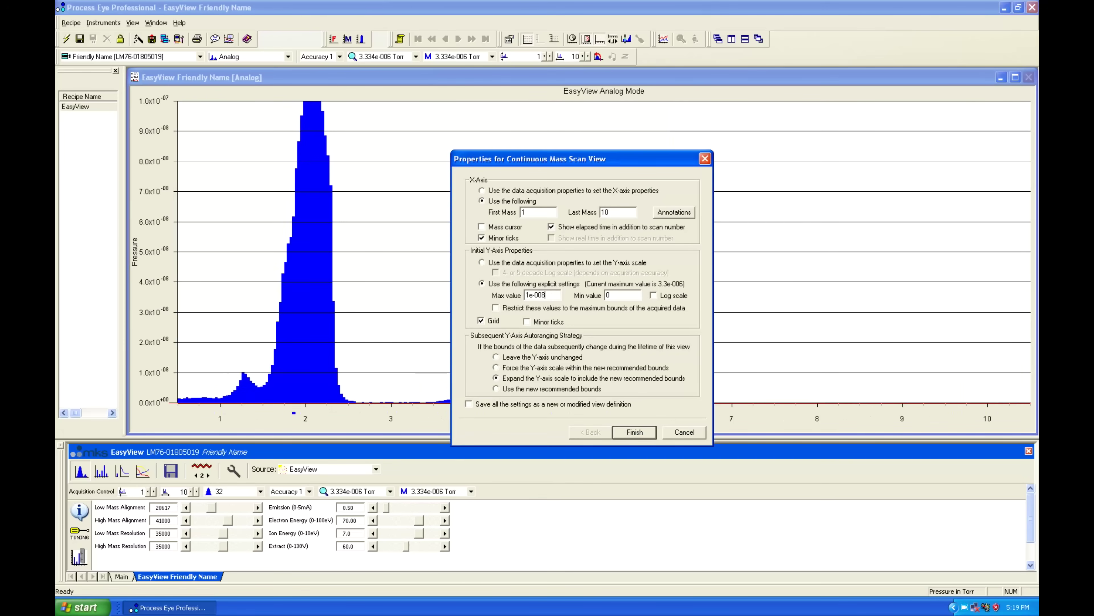
pyautogui.press('Return')
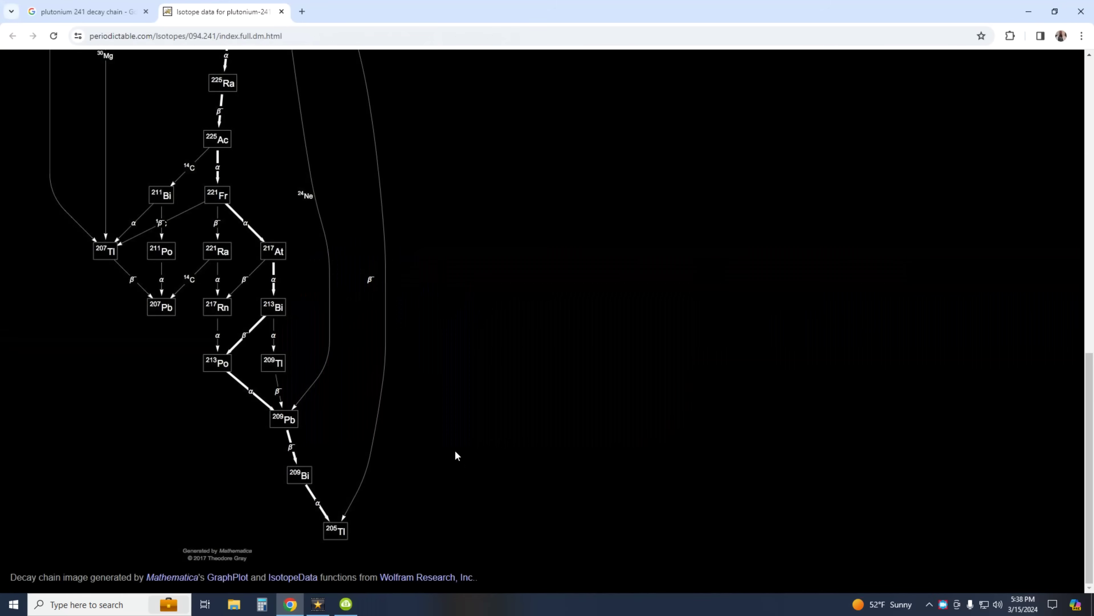
# Examine the plutonium-241 decay chain diagram on periodictable.com from its end back up to americium-241.
pyautogui.scroll(5, 456, 452)
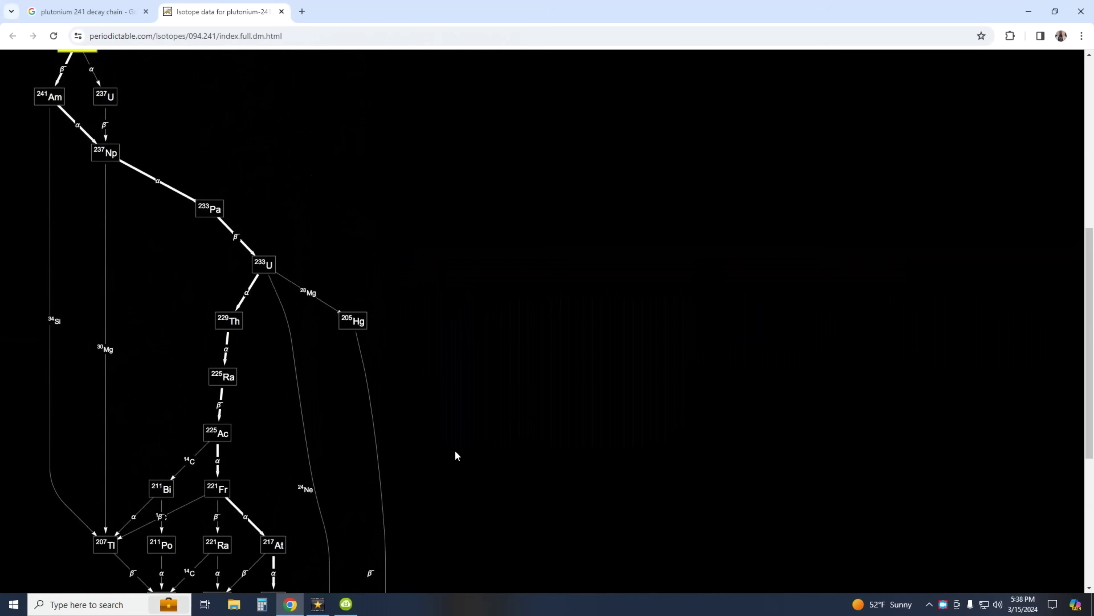